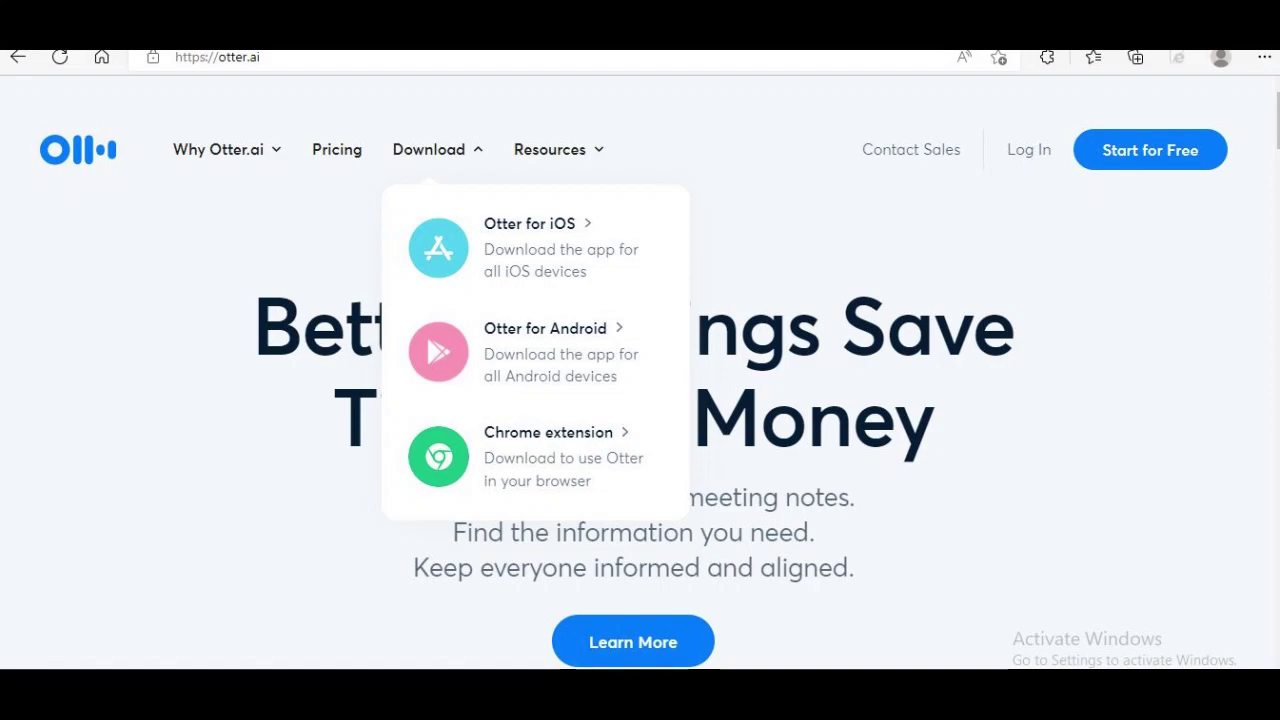
# Look over the Download and Resources menus on the Otter.ai homepage
pyautogui.moveTo(550, 149)
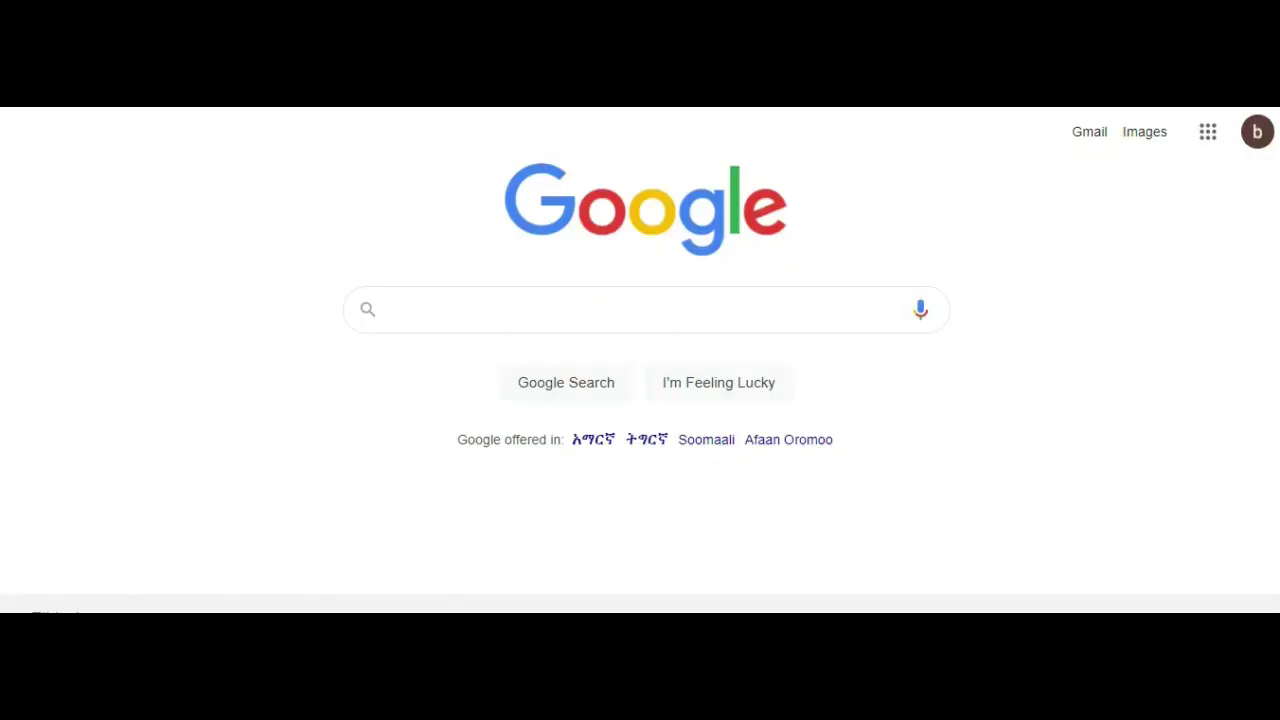
# Search Google for 'Otter.ai' to get back to the Otter.ai site
pyautogui.click(415, 316)
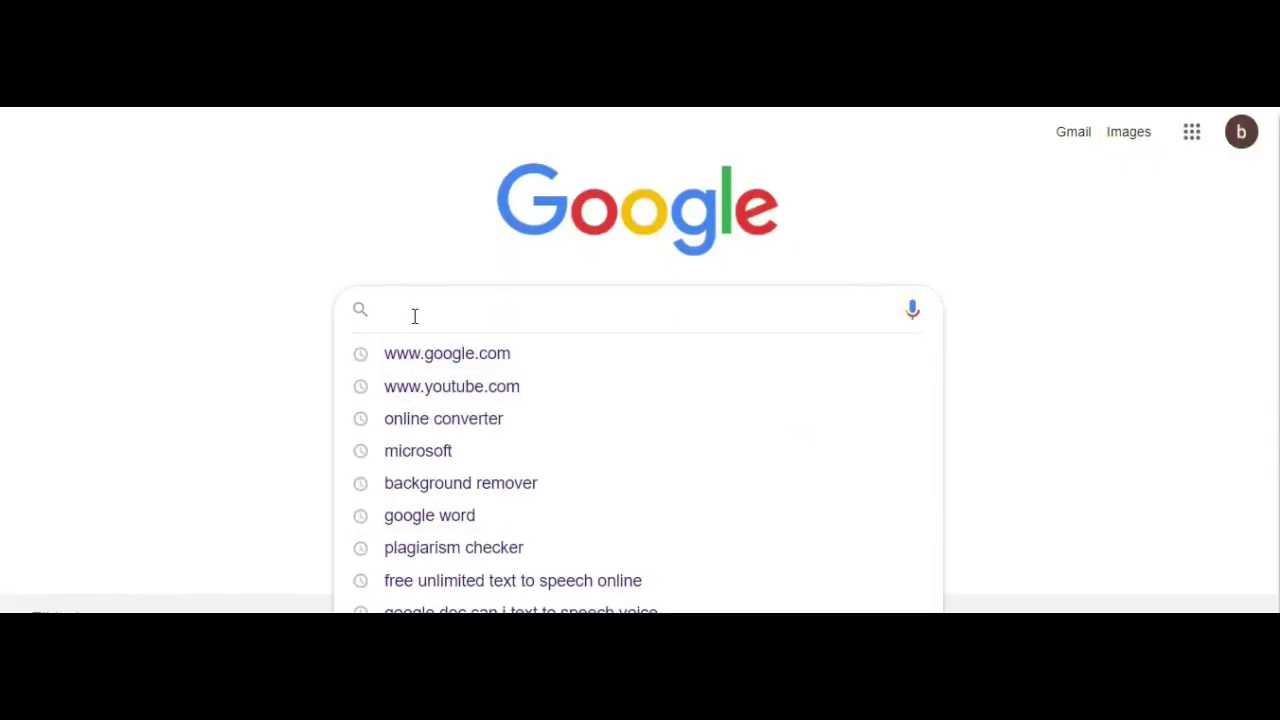
pyautogui.write('Otter.ai')
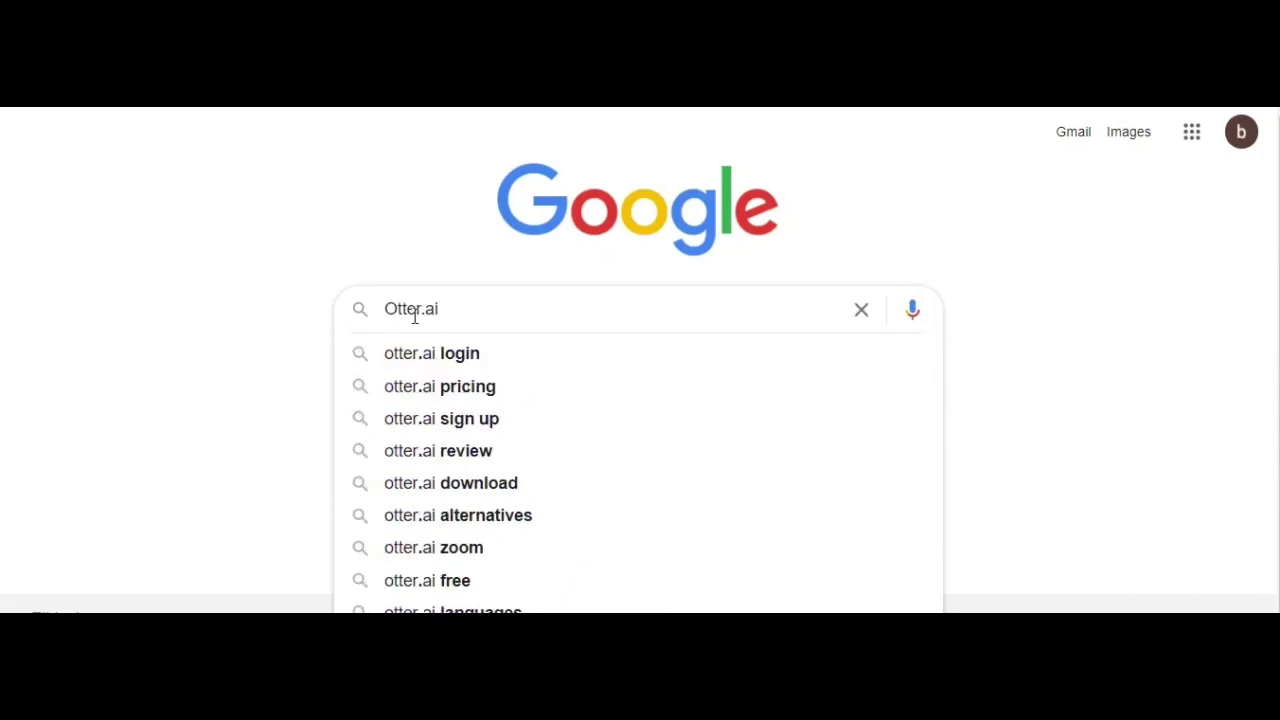
pyautogui.press('Escape')
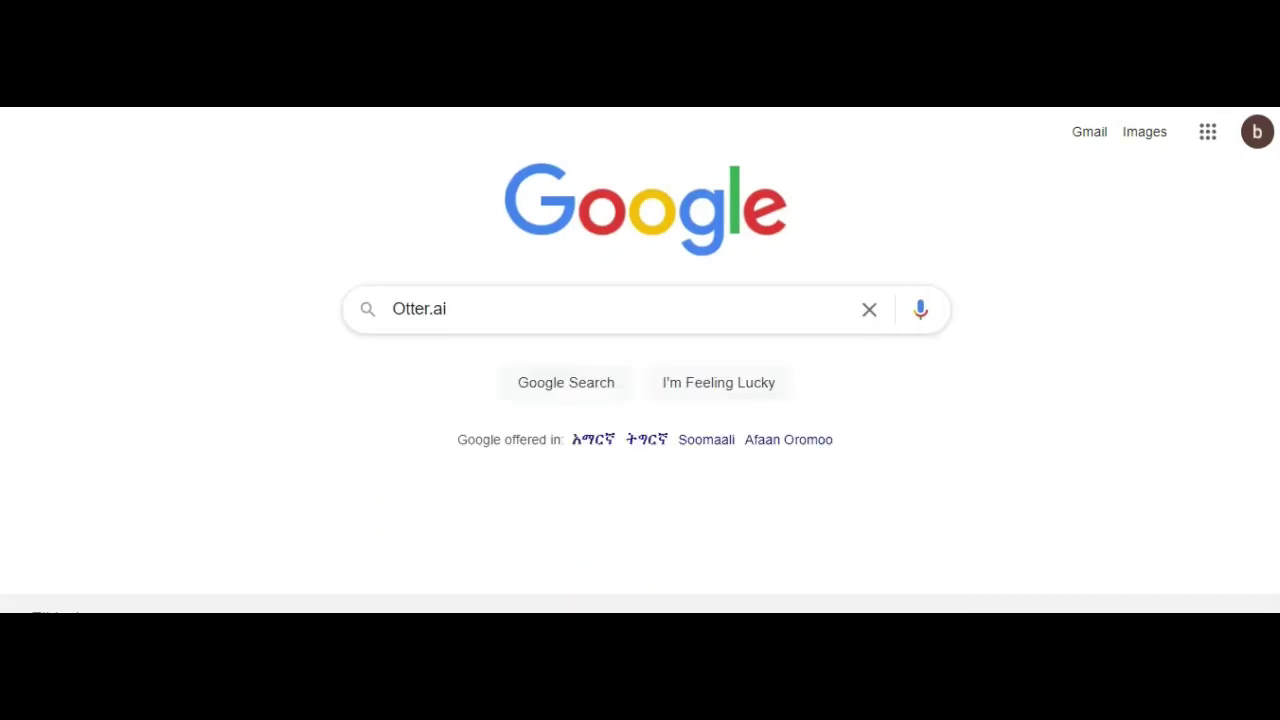
pyautogui.press('Return')
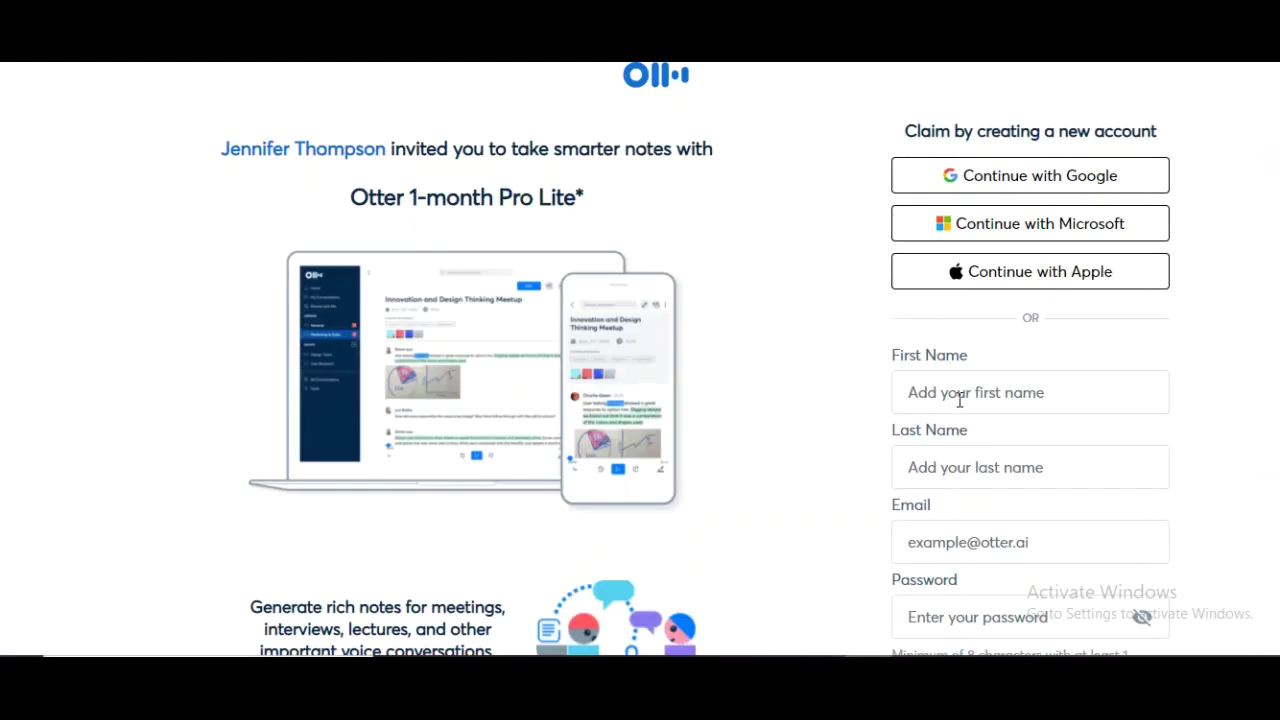
# Fill the signup form with the user's first name, e-mail address and password, then submit it
pyautogui.click(959, 399)
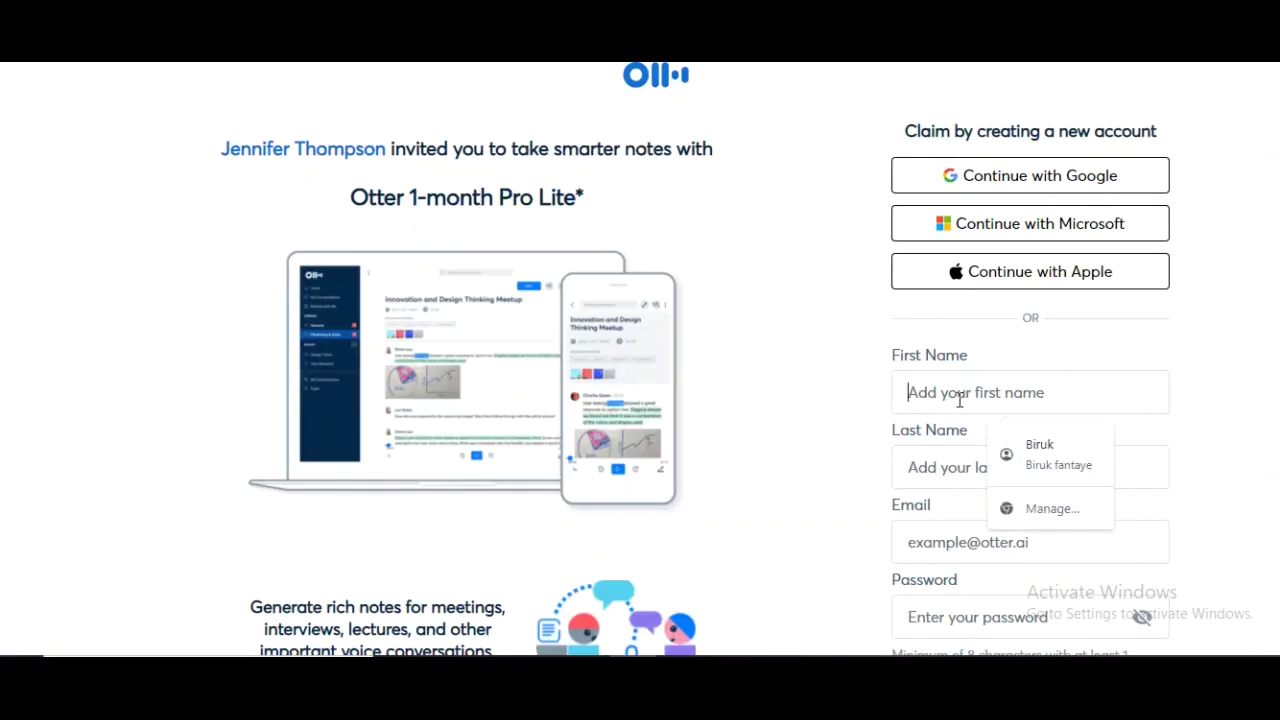
pyautogui.write('biruk')
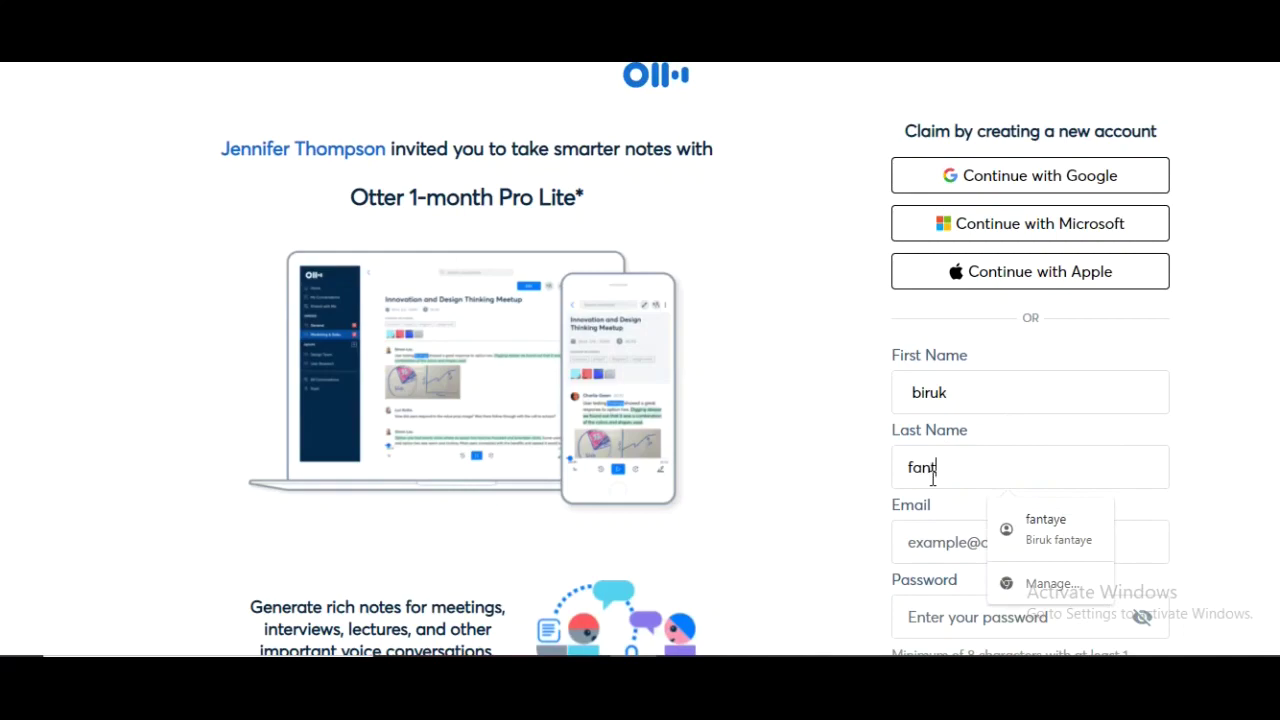
pyautogui.click(966, 543)
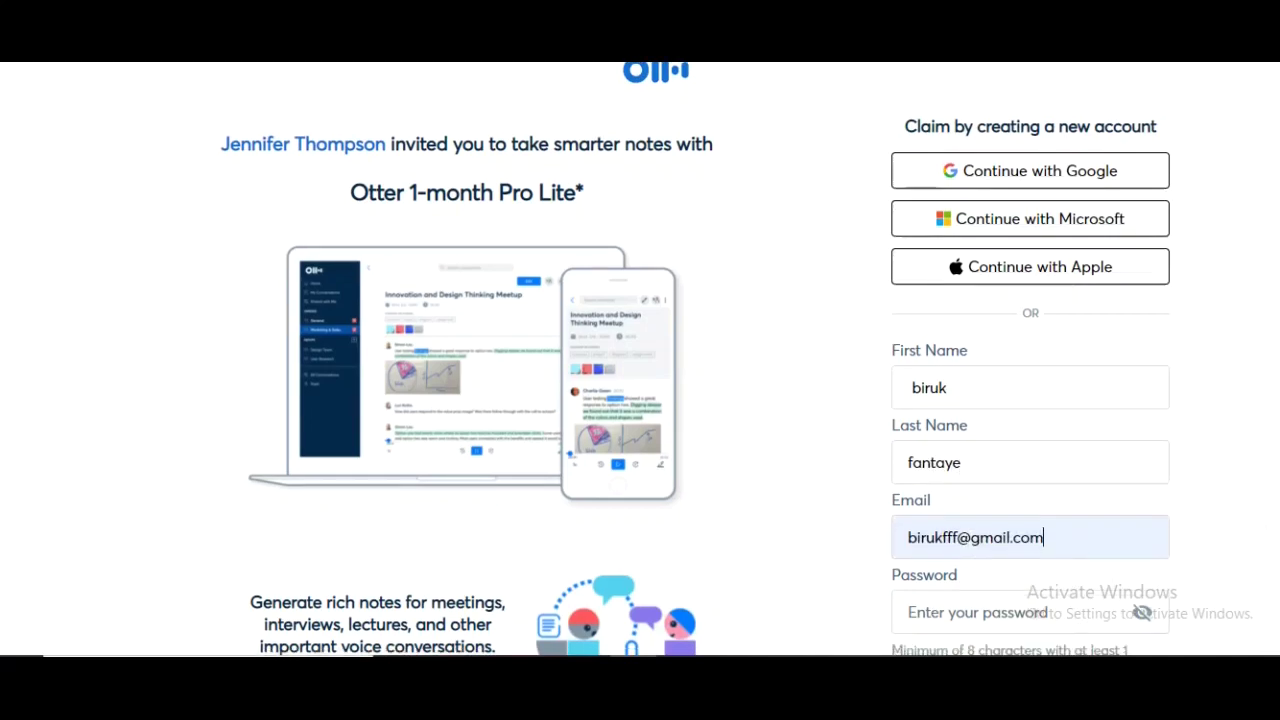
pyautogui.scroll(-2, 966, 543)
pyautogui.scroll(1, 968, 494)
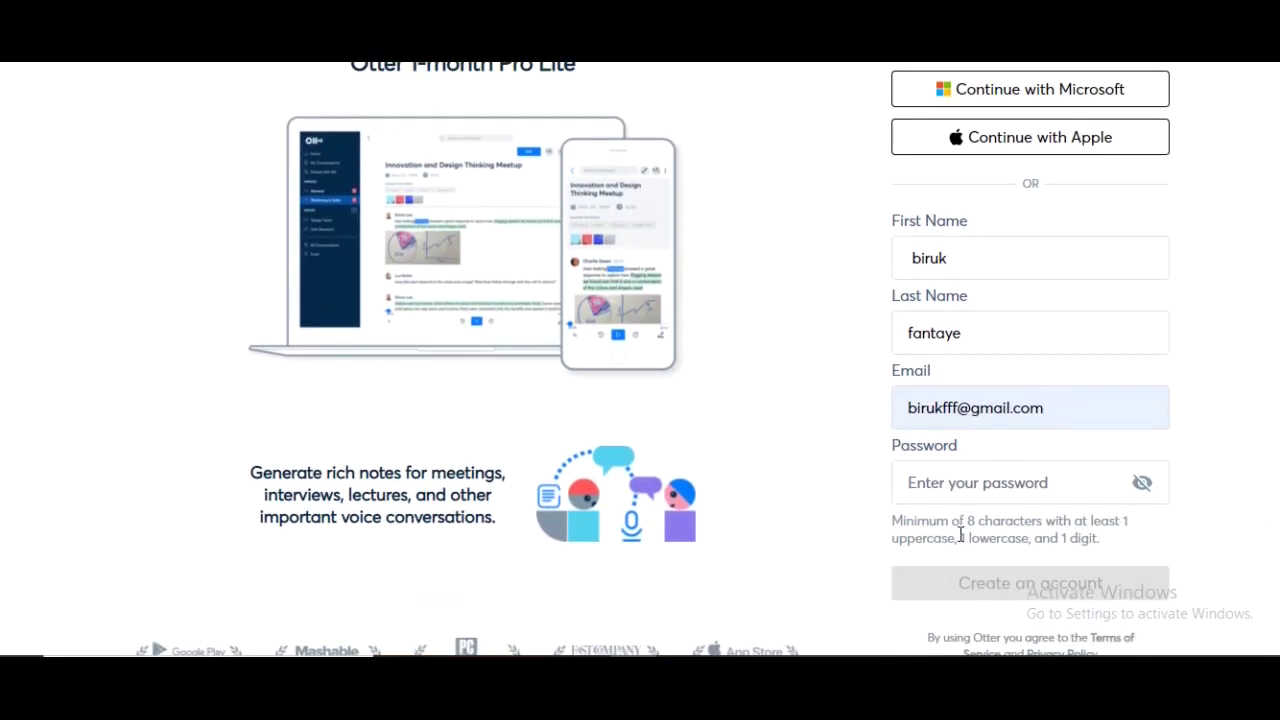
pyautogui.click(968, 494)
pyautogui.write('********')
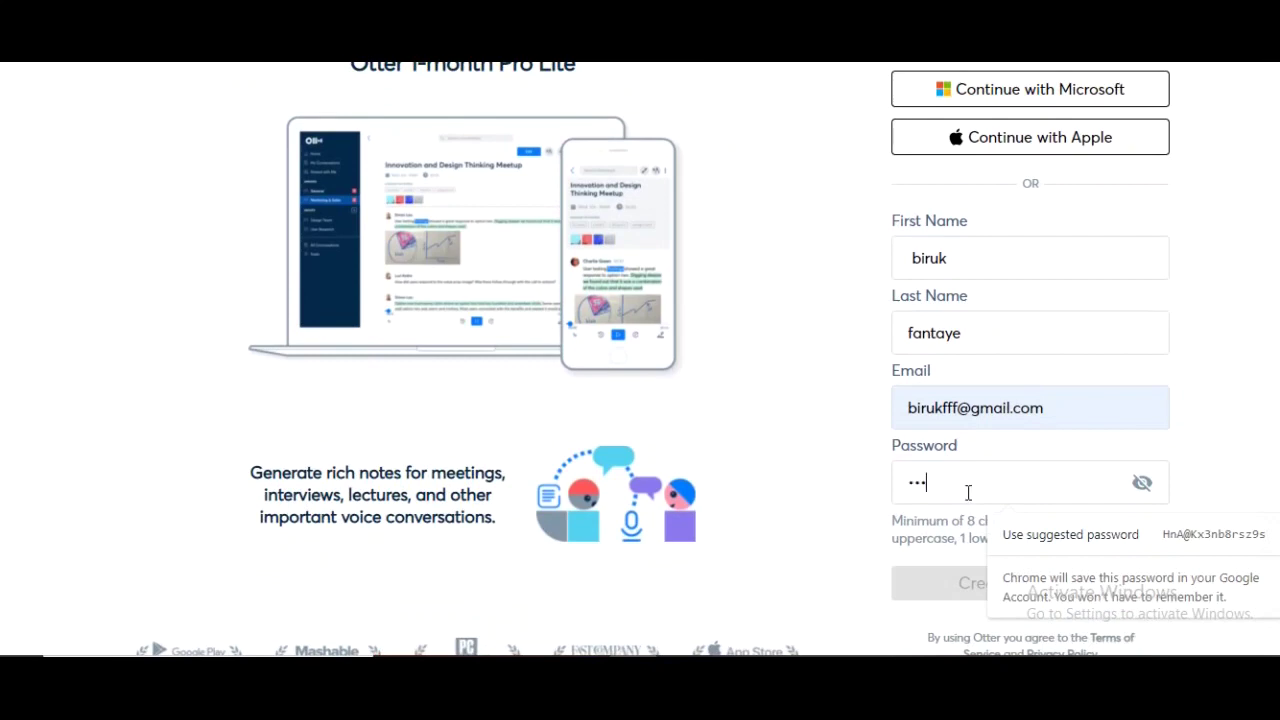
pyautogui.write('**')
pyautogui.press('Return')
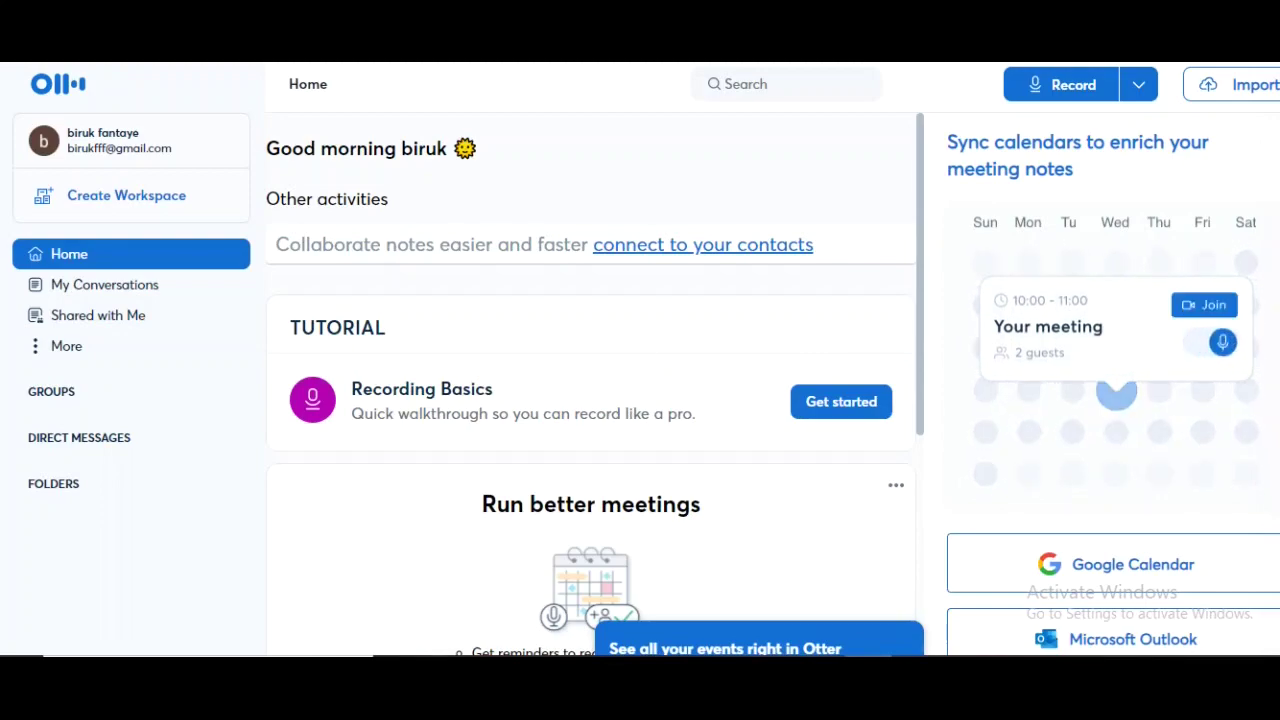
# Open the Transcribe audio & video dialog from the Import button
pyautogui.click(1237, 91)
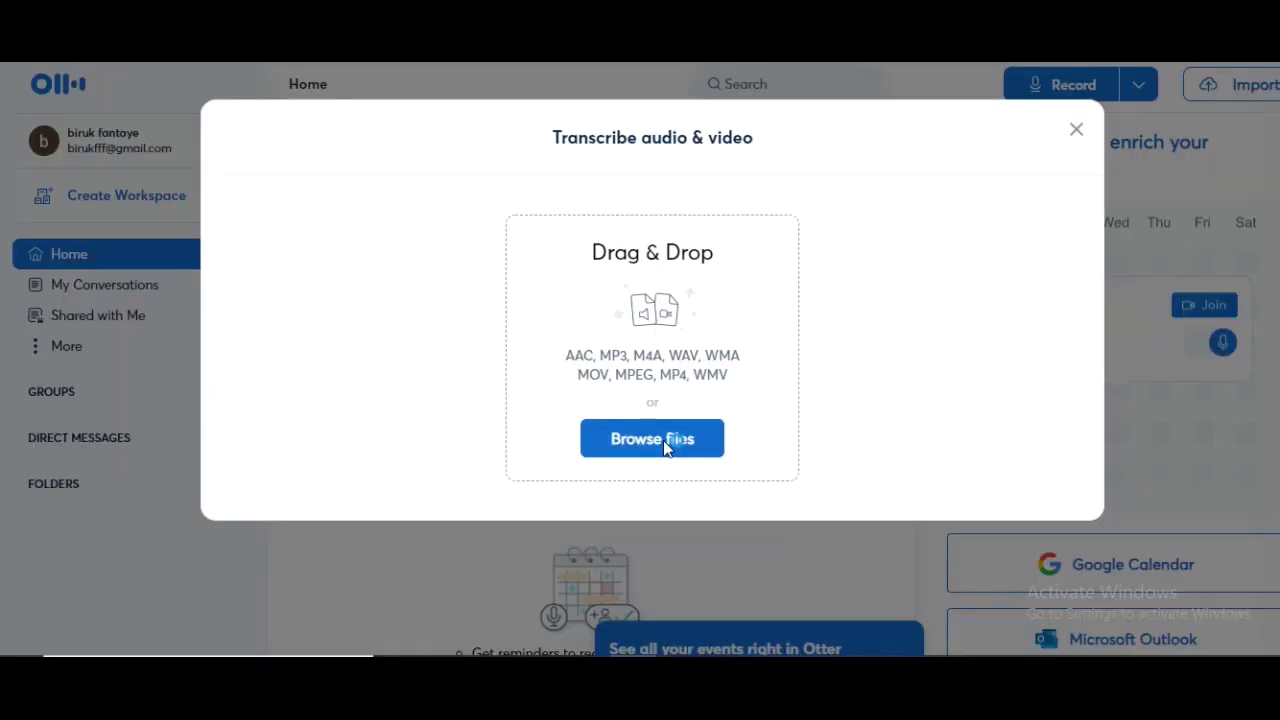
# Upload Welcome-to-my-channel-First-1661286612.mp3 from the Music folder and go to its transcript
pyautogui.click(663, 440)
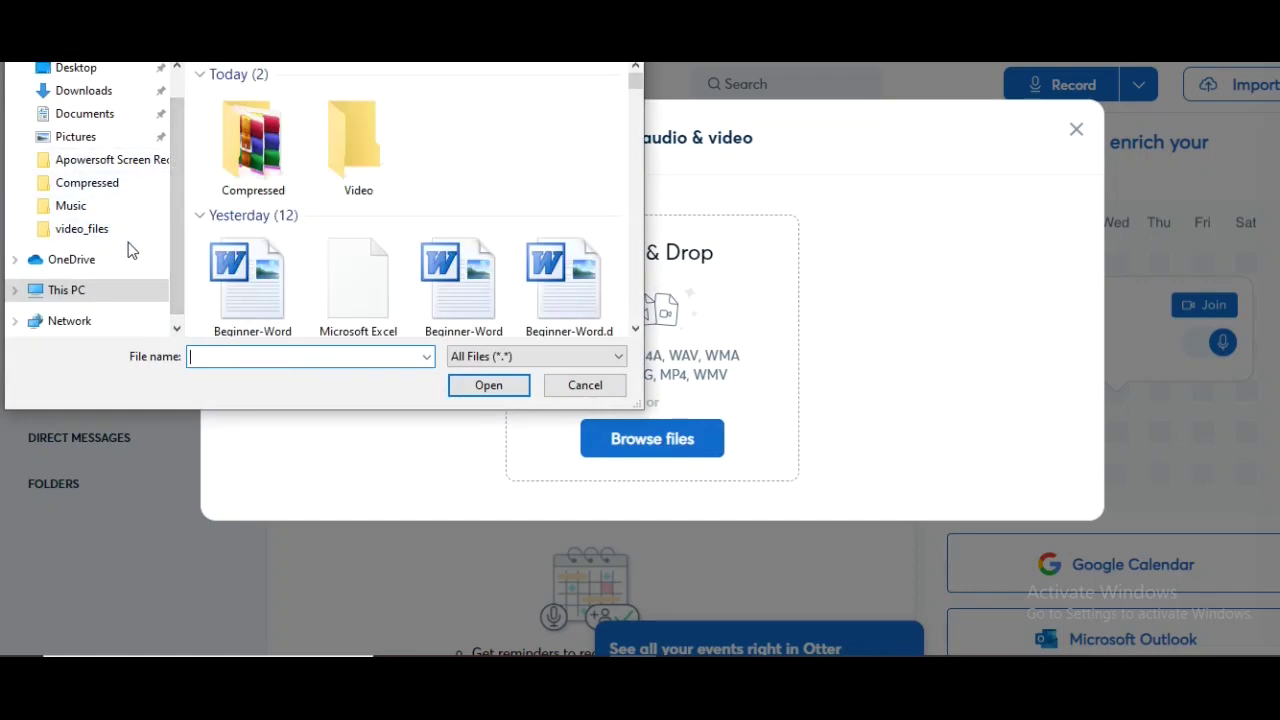
pyautogui.click(138, 210)
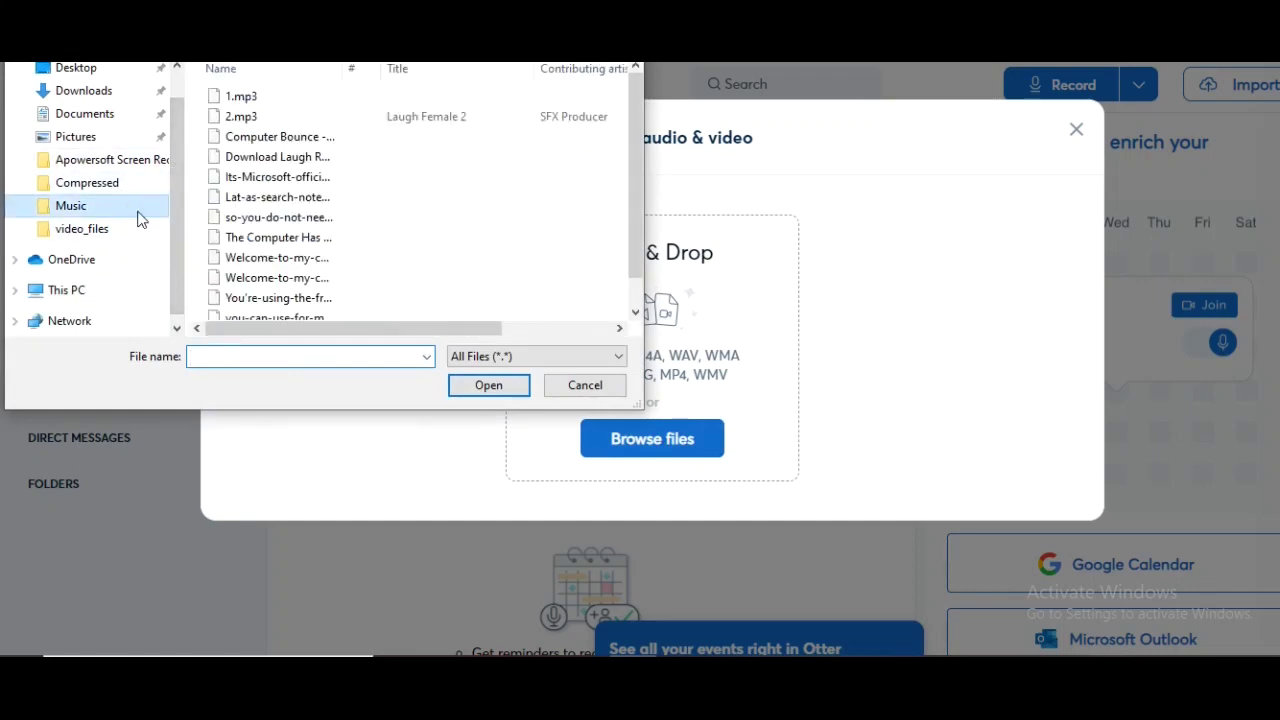
pyautogui.click(343, 259)
pyautogui.click(489, 386)
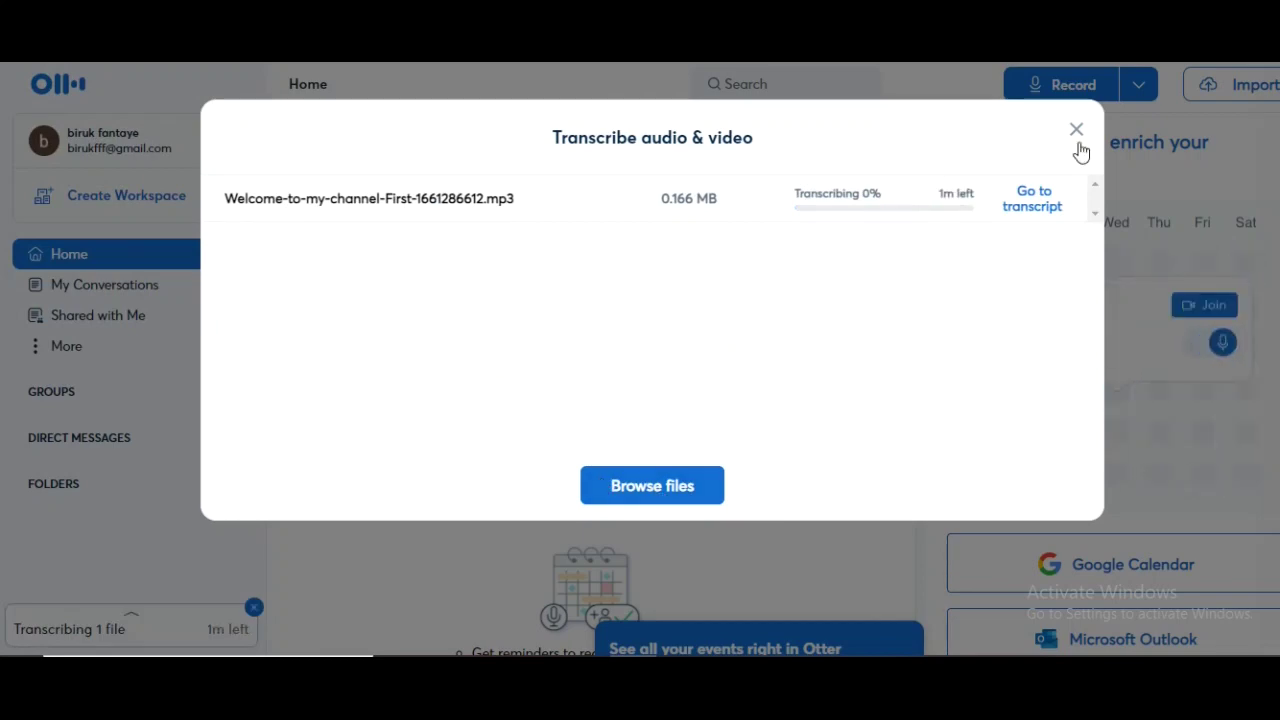
pyautogui.click(1034, 205)
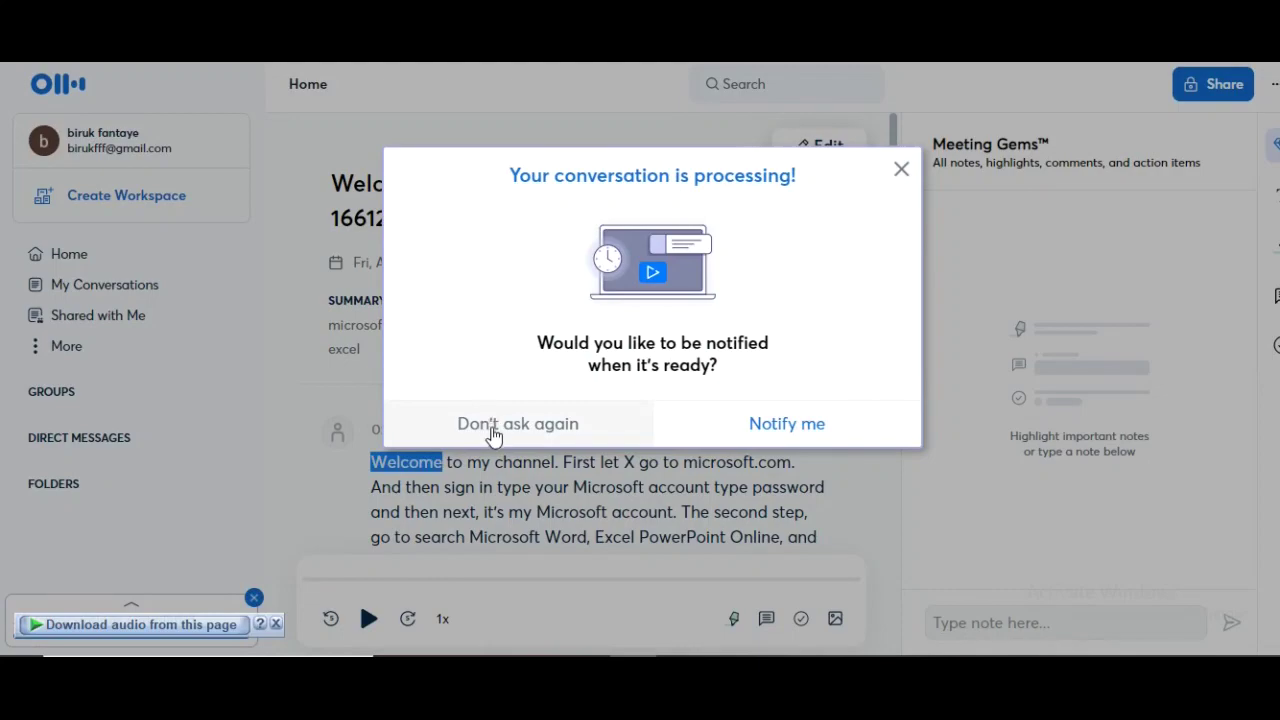
# Dismiss the processing notification and play the recording from the beginning
pyautogui.click(785, 425)
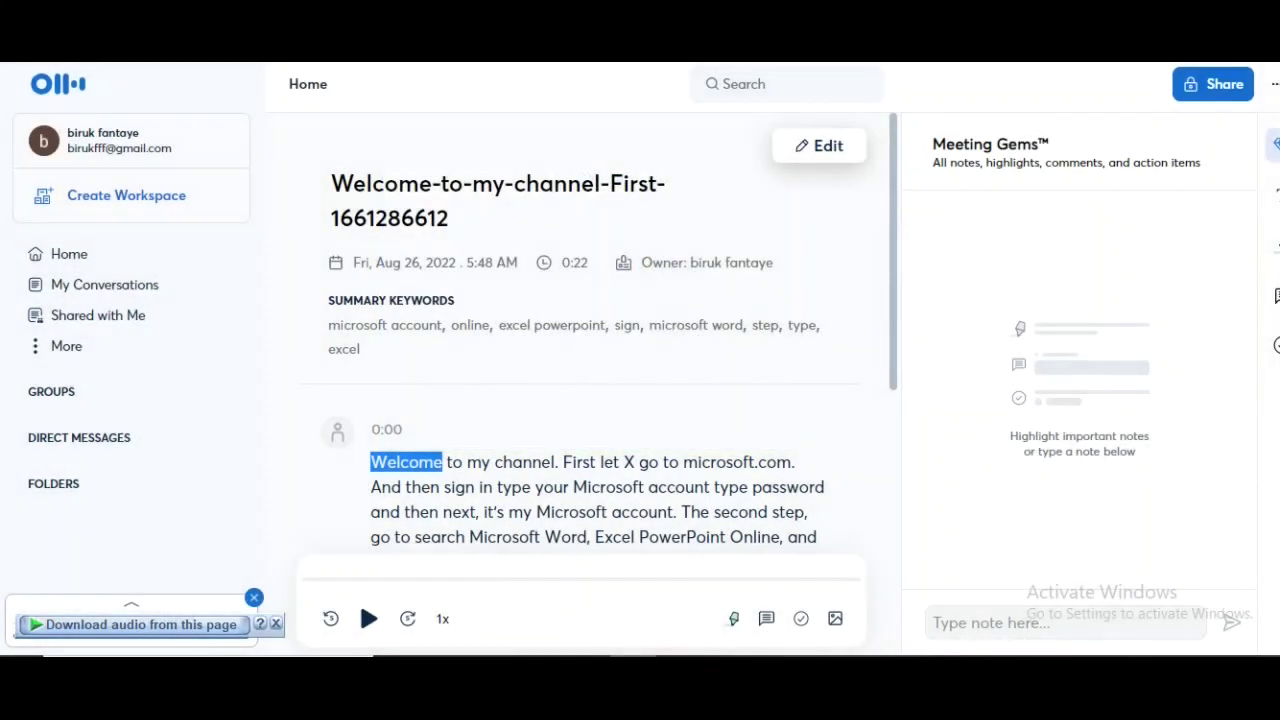
pyautogui.moveTo(378, 480)
pyautogui.moveTo(626, 574)
pyautogui.click(368, 619)
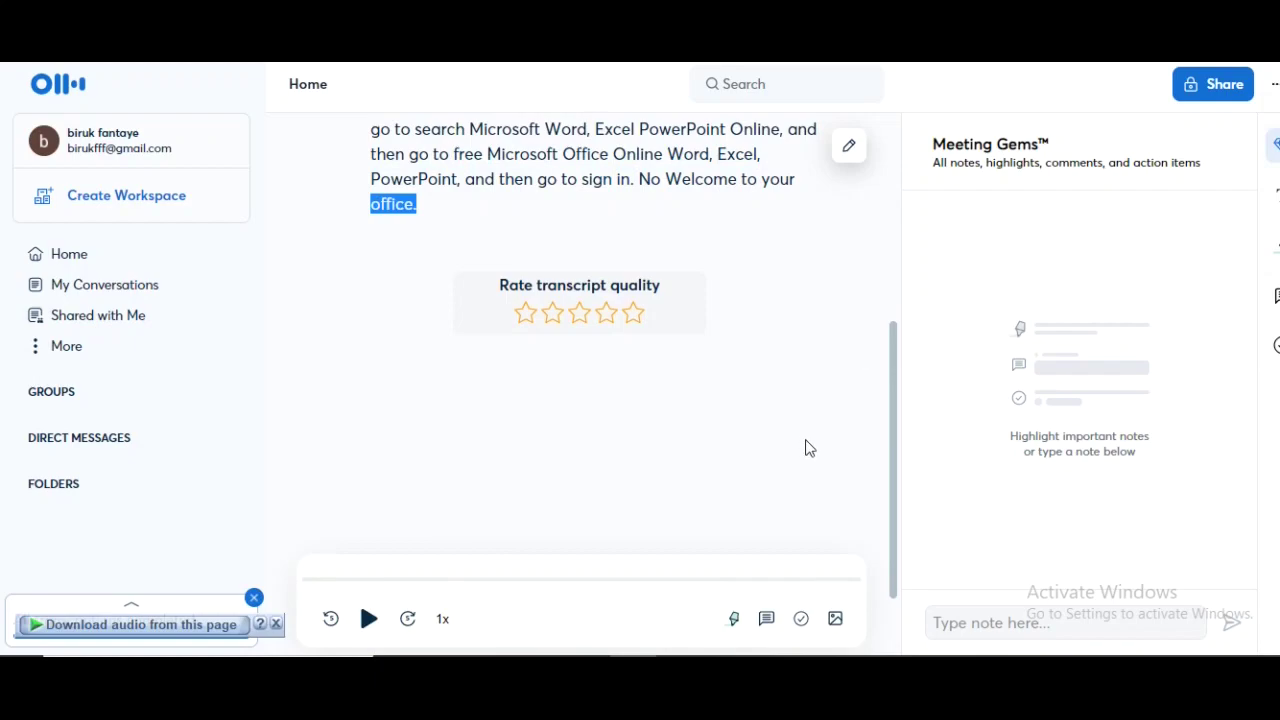
# Assign the suggested speaker, Speaker 1, to the transcript paragraph
pyautogui.moveTo(888, 423); pyautogui.dragTo(894, 251)
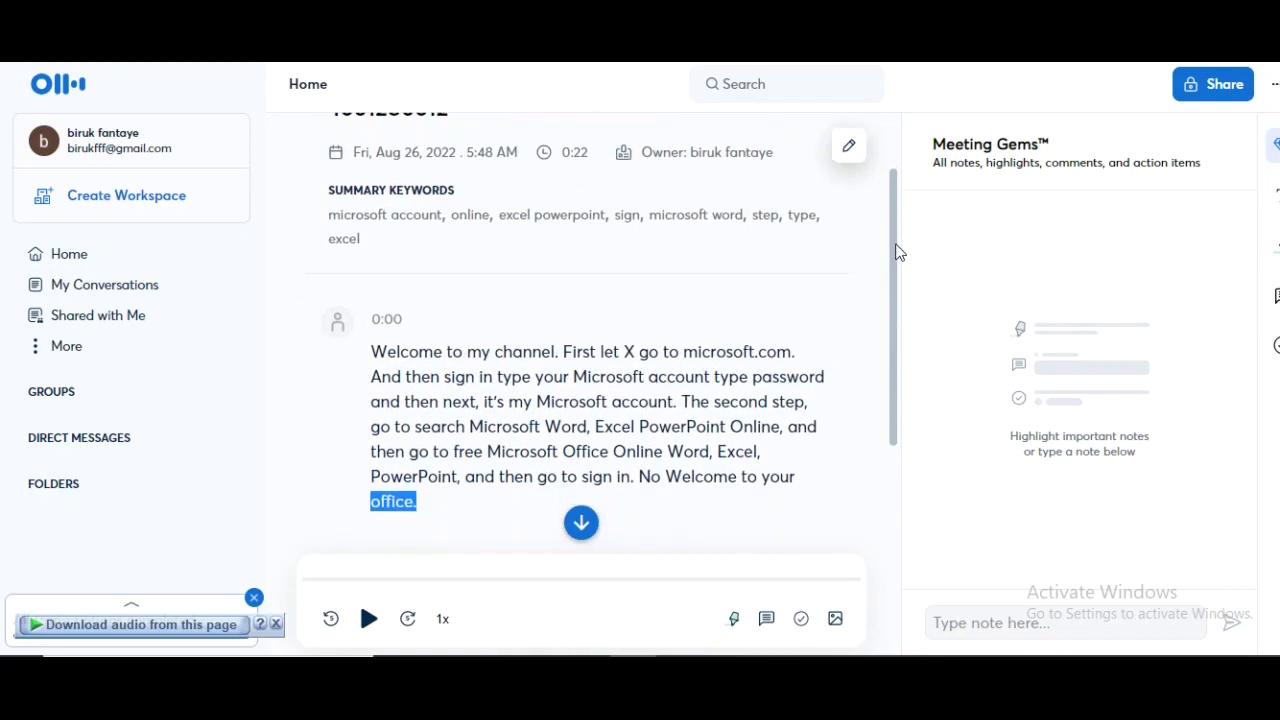
pyautogui.click(338, 307)
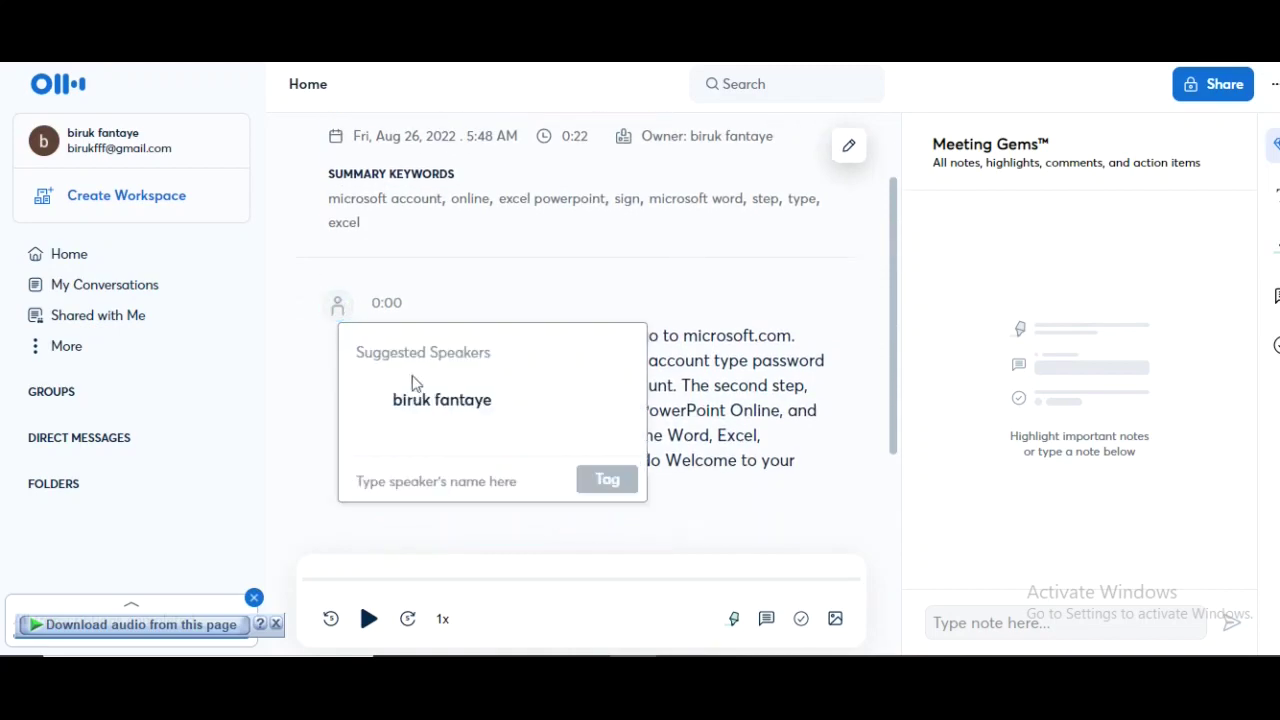
pyautogui.click(487, 420)
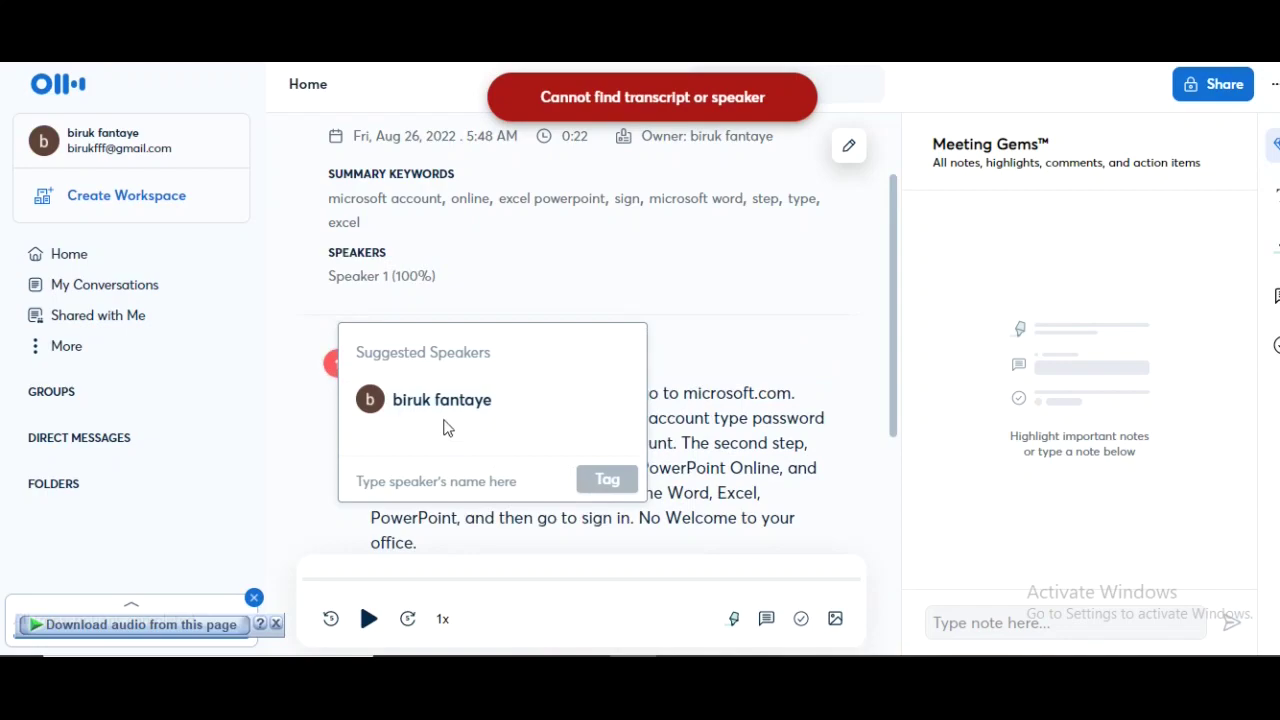
pyautogui.click(801, 351)
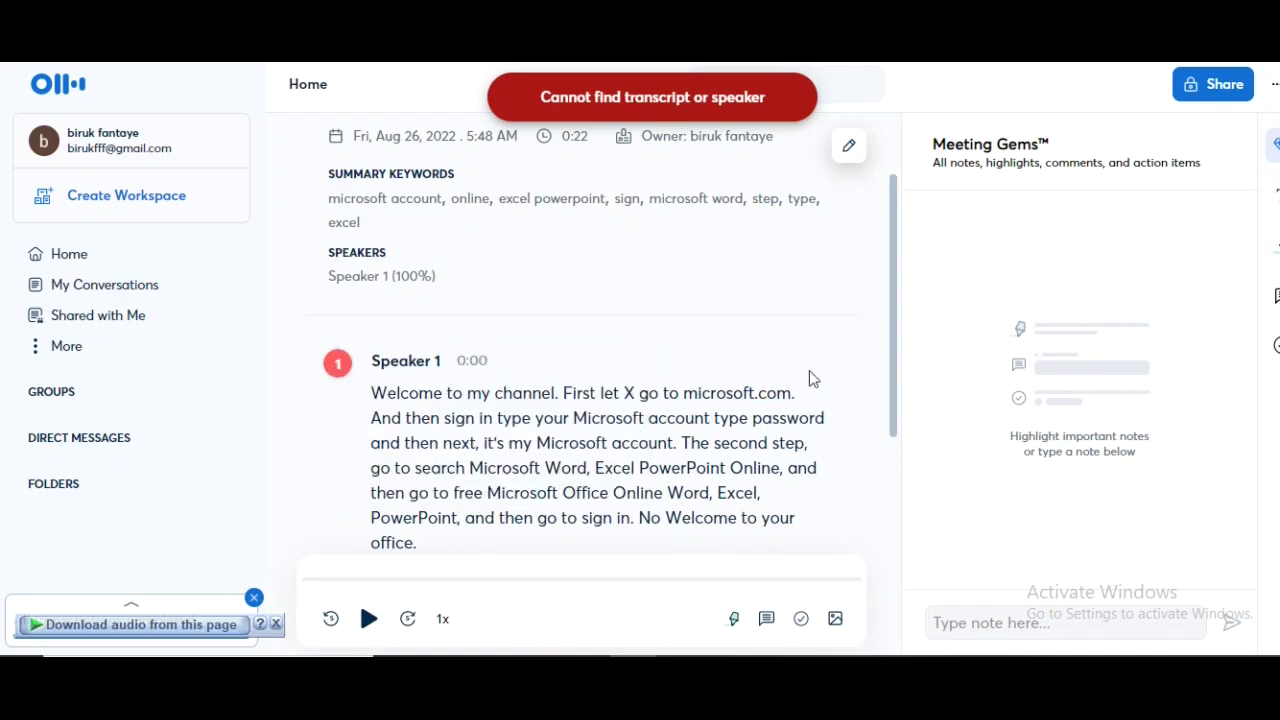
# Export the transcript with docx chosen as the file format
pyautogui.click(1271, 88)
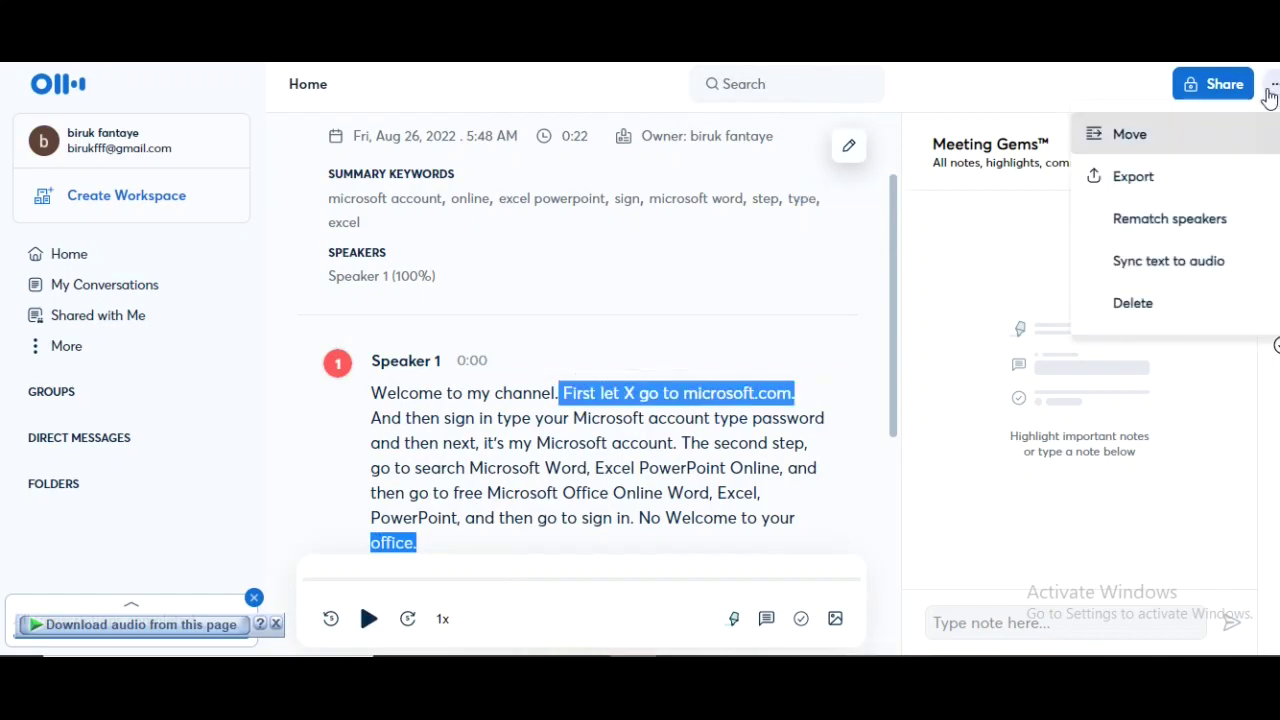
pyautogui.click(1224, 184)
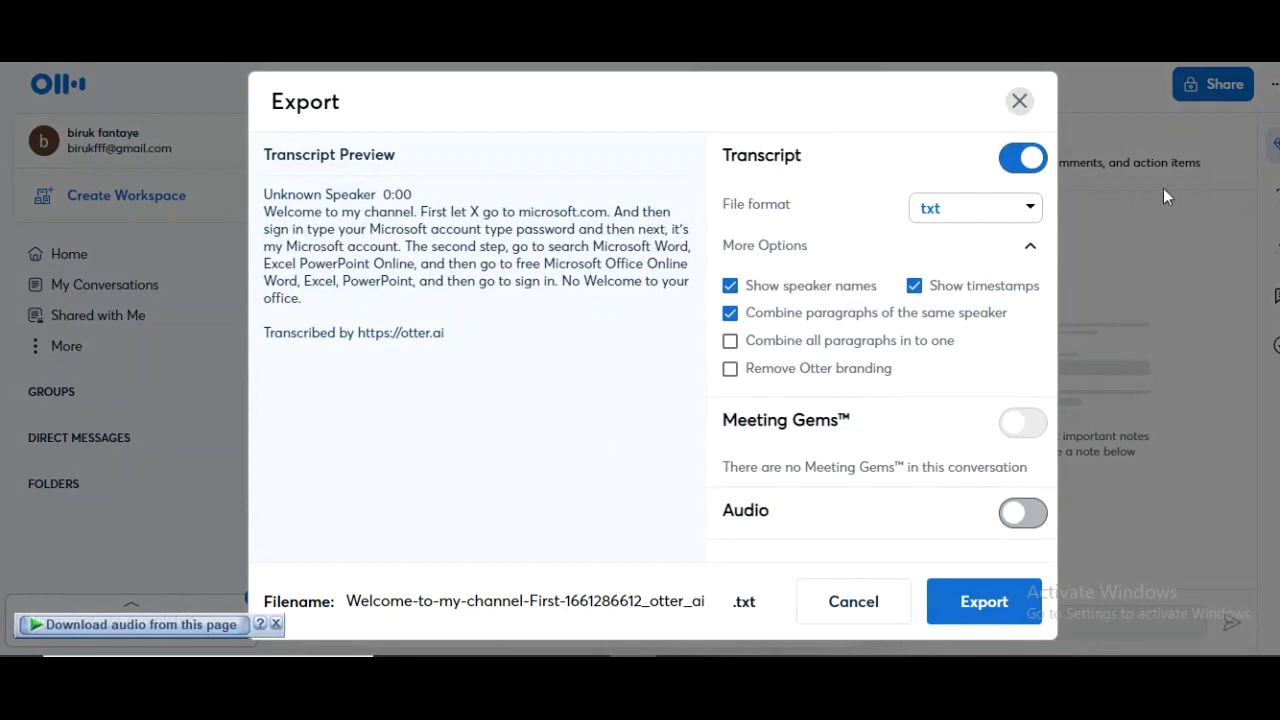
pyautogui.click(1027, 209)
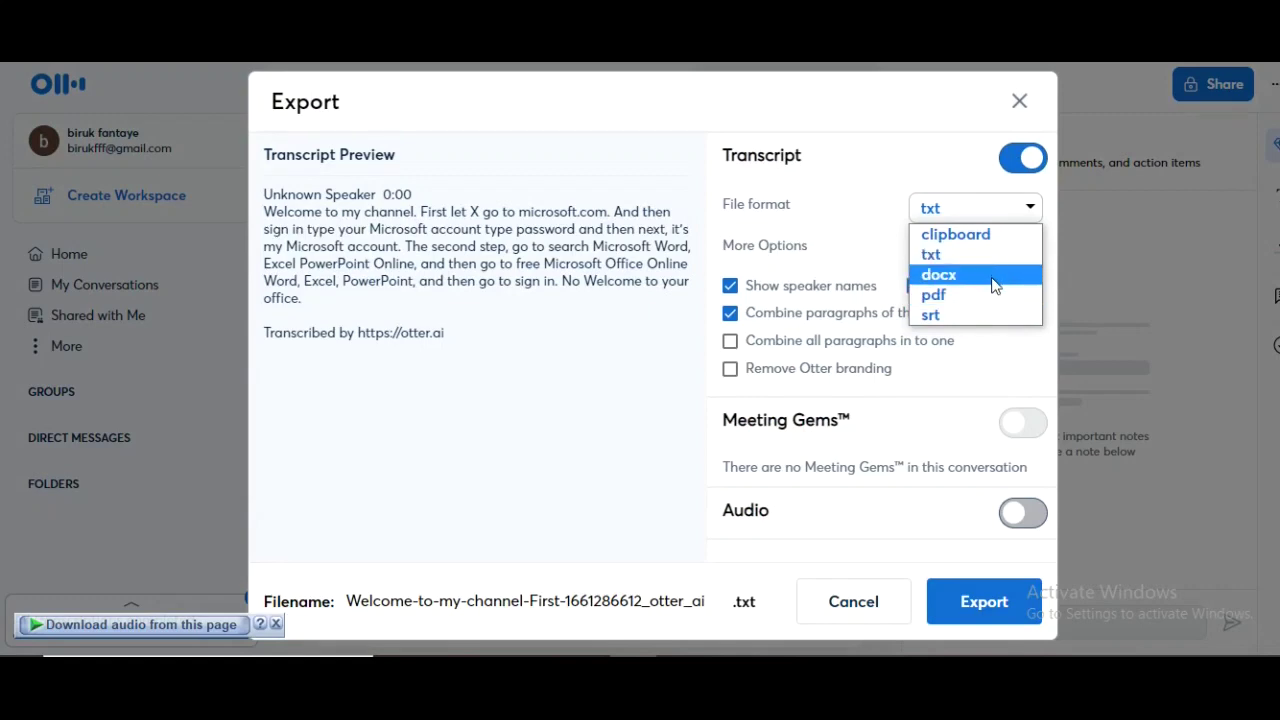
pyautogui.click(996, 279)
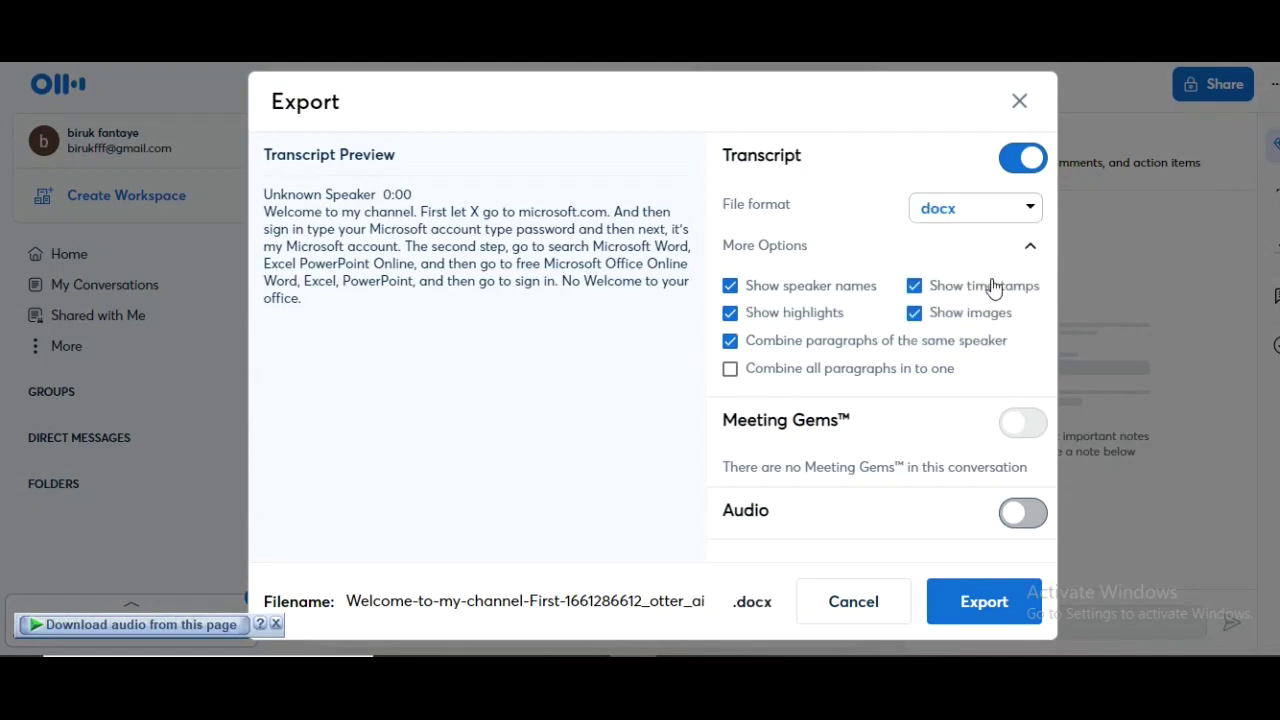
pyautogui.click(963, 612)
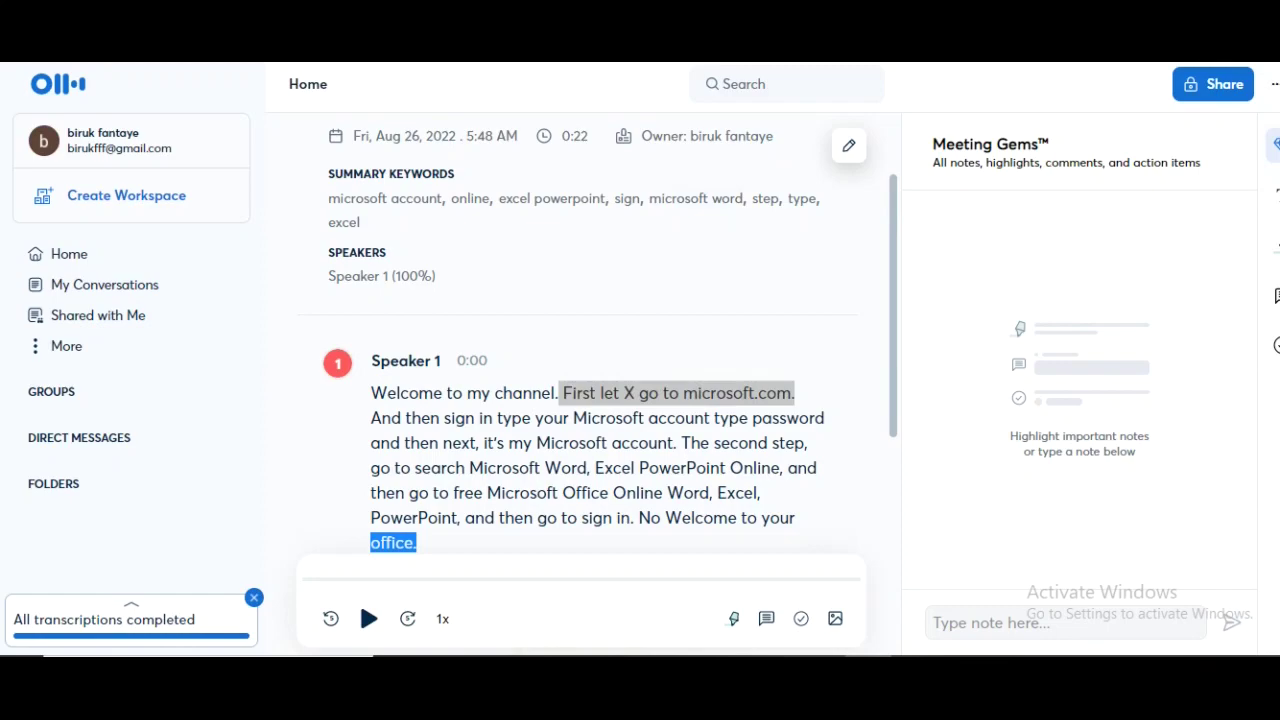
pyautogui.hotkey('ctrl', 'j')
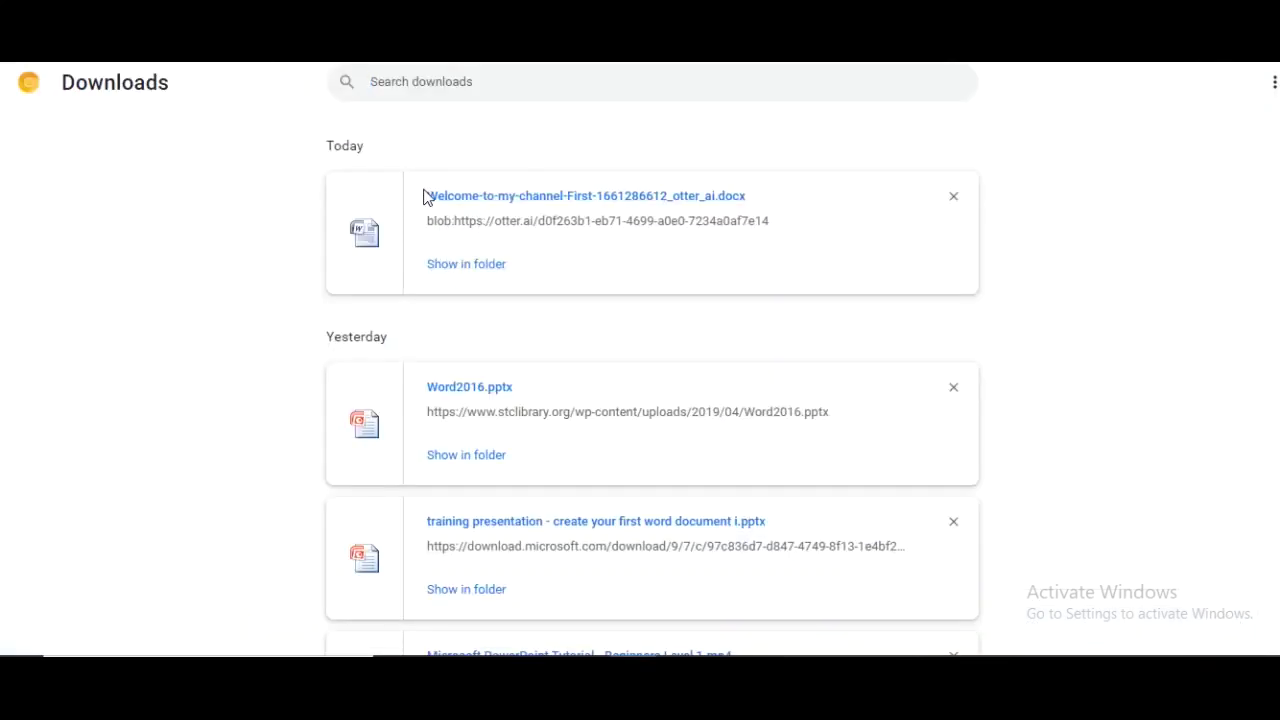
pyautogui.moveTo(426, 196); pyautogui.dragTo(752, 207)
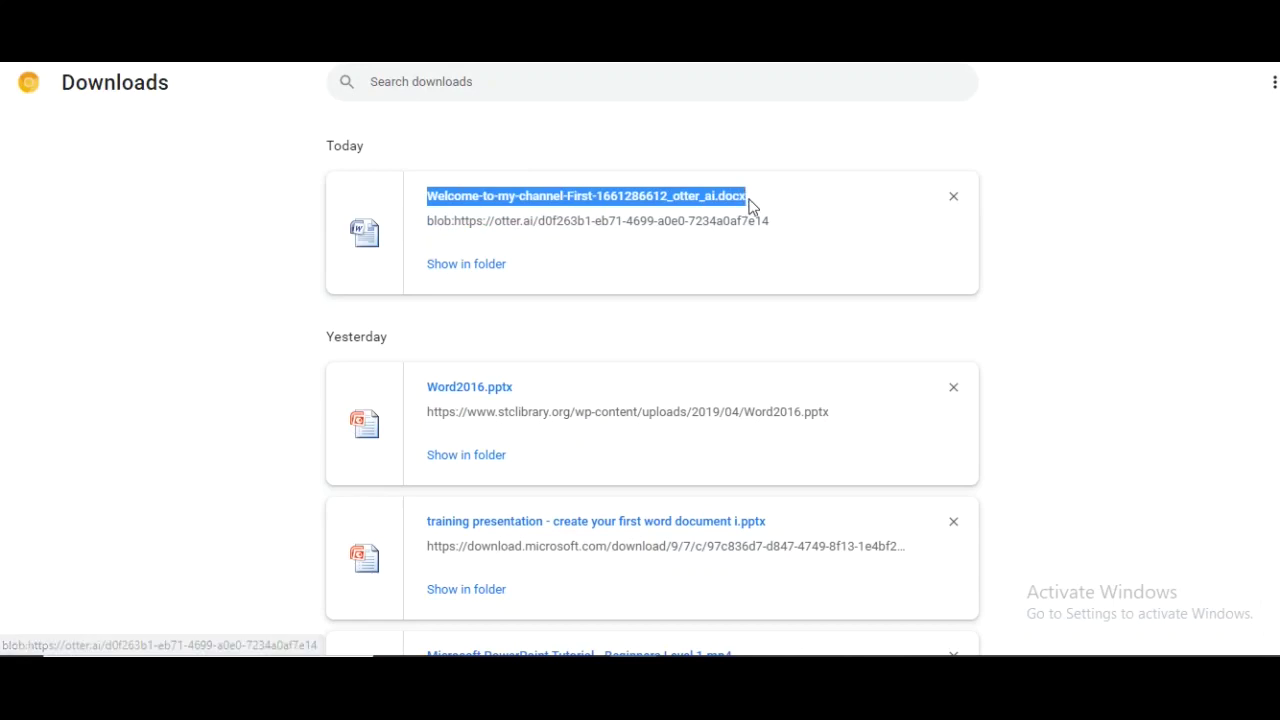
pyautogui.click(461, 273)
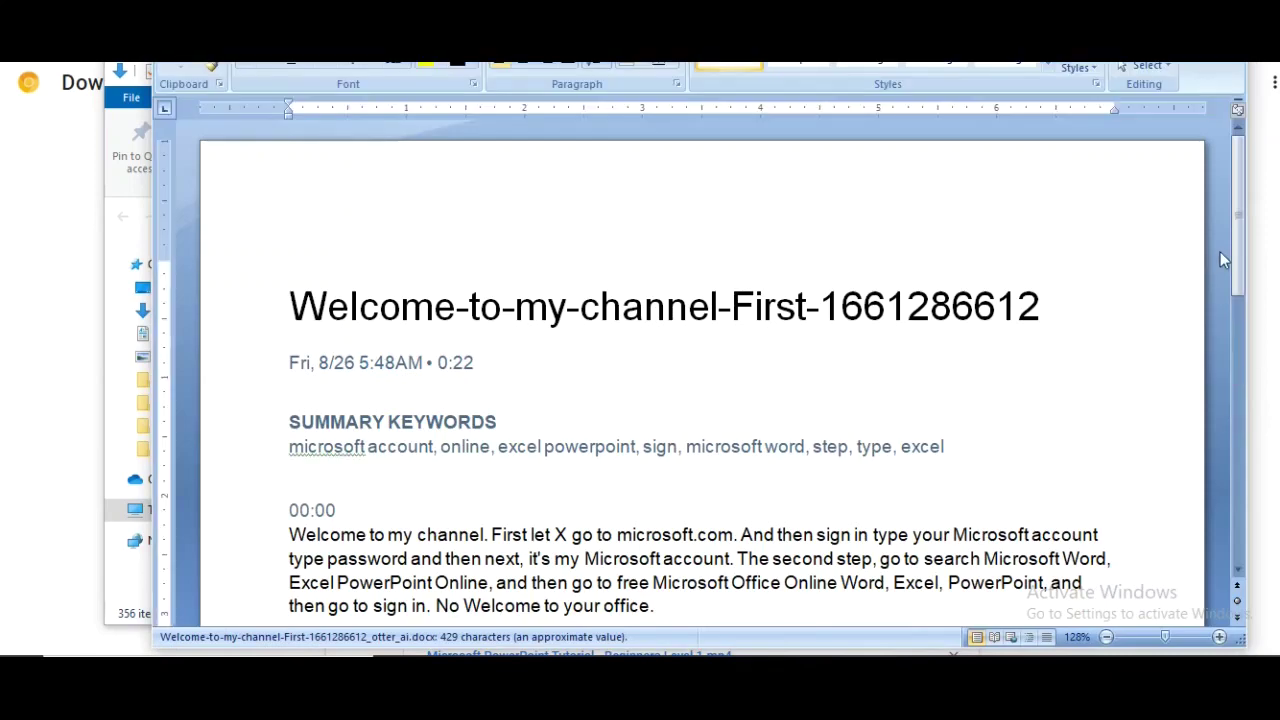
# Select the full 80-word transcript paragraph beginning 'Welcome to office' beneath the 00:00 timestamp
pyautogui.scroll(-3, 1221, 258)
pyautogui.scroll(3, 1226, 266)
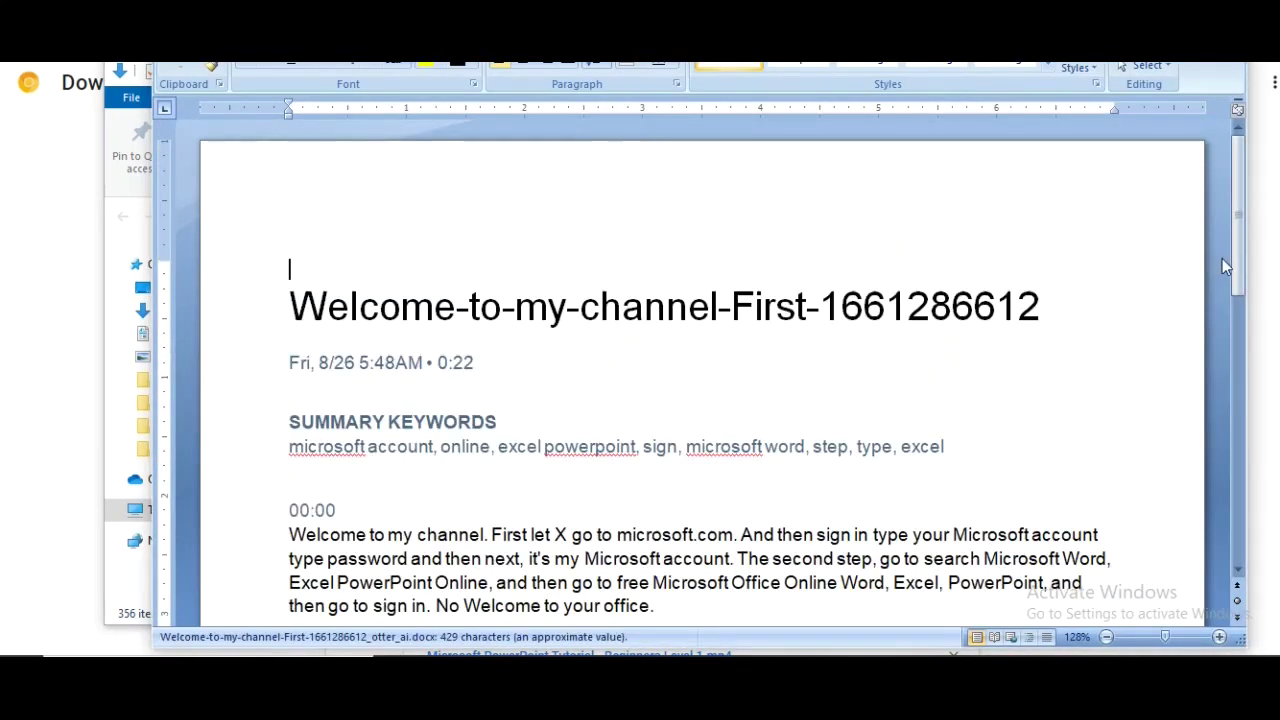
pyautogui.scroll(-2, 1240, 297)
pyautogui.scroll(-2, 1240, 297)
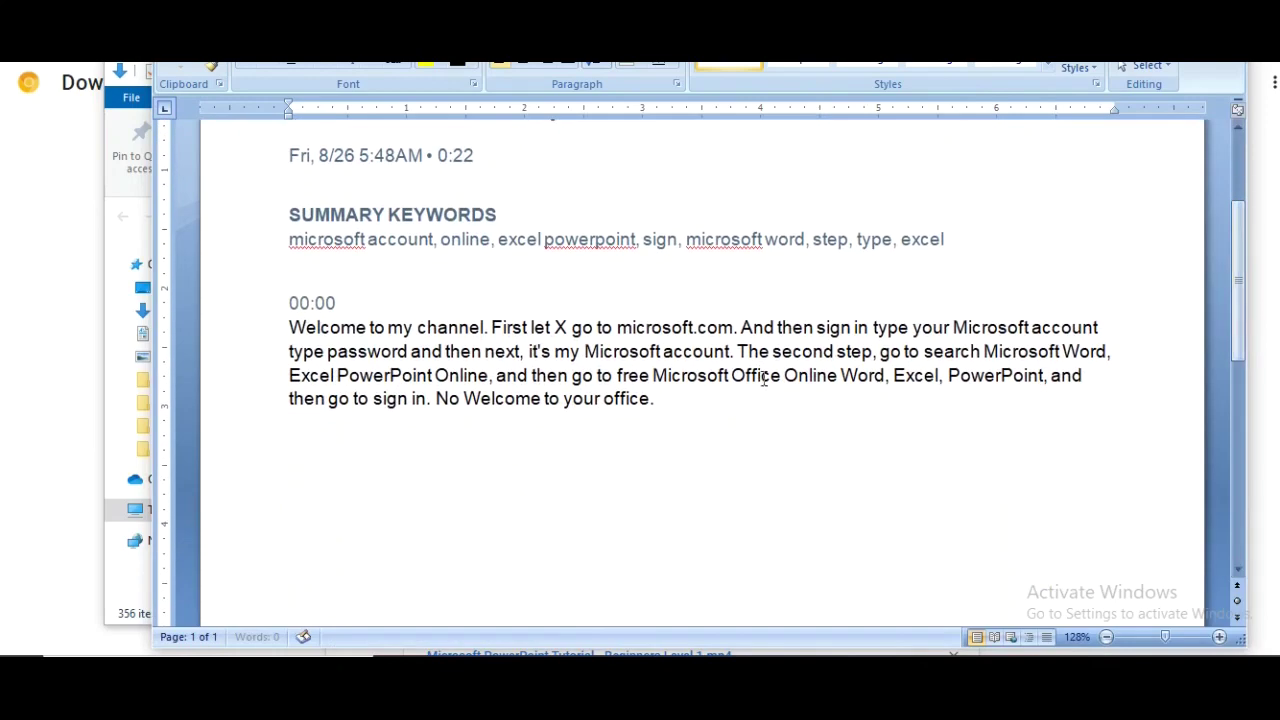
pyautogui.moveTo(717, 406); pyautogui.dragTo(276, 338)
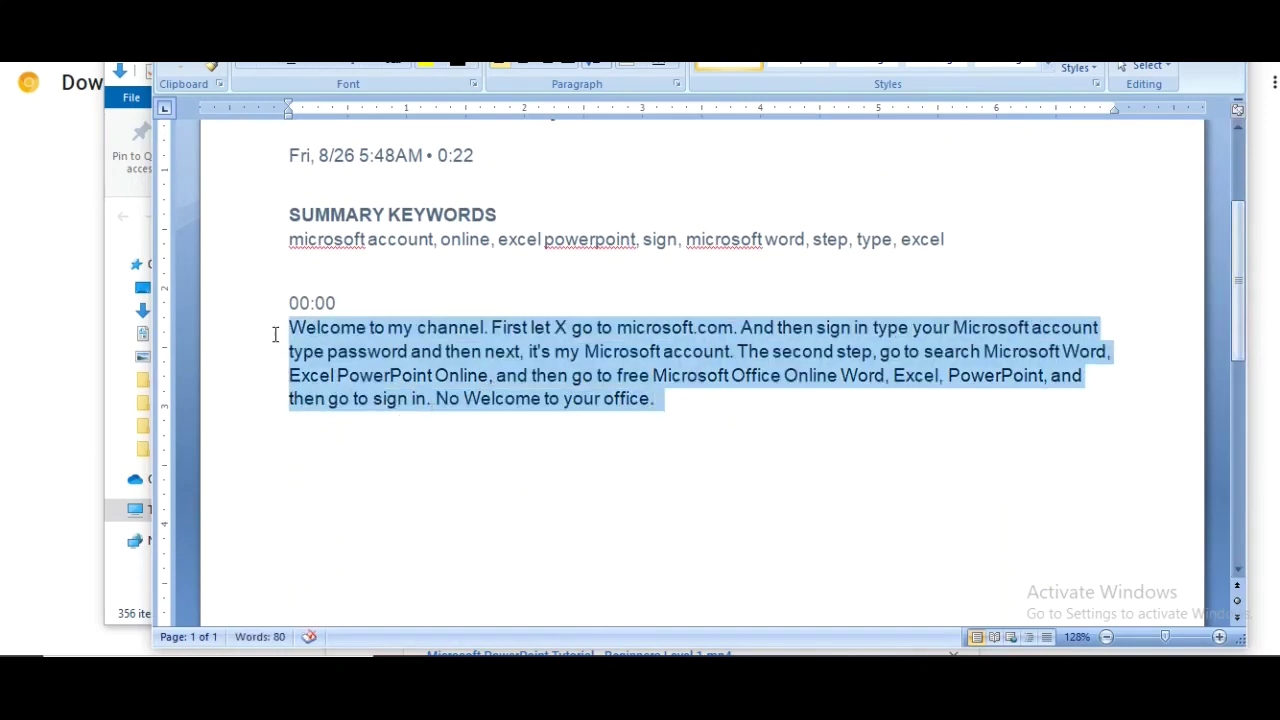
pyautogui.click(722, 457)
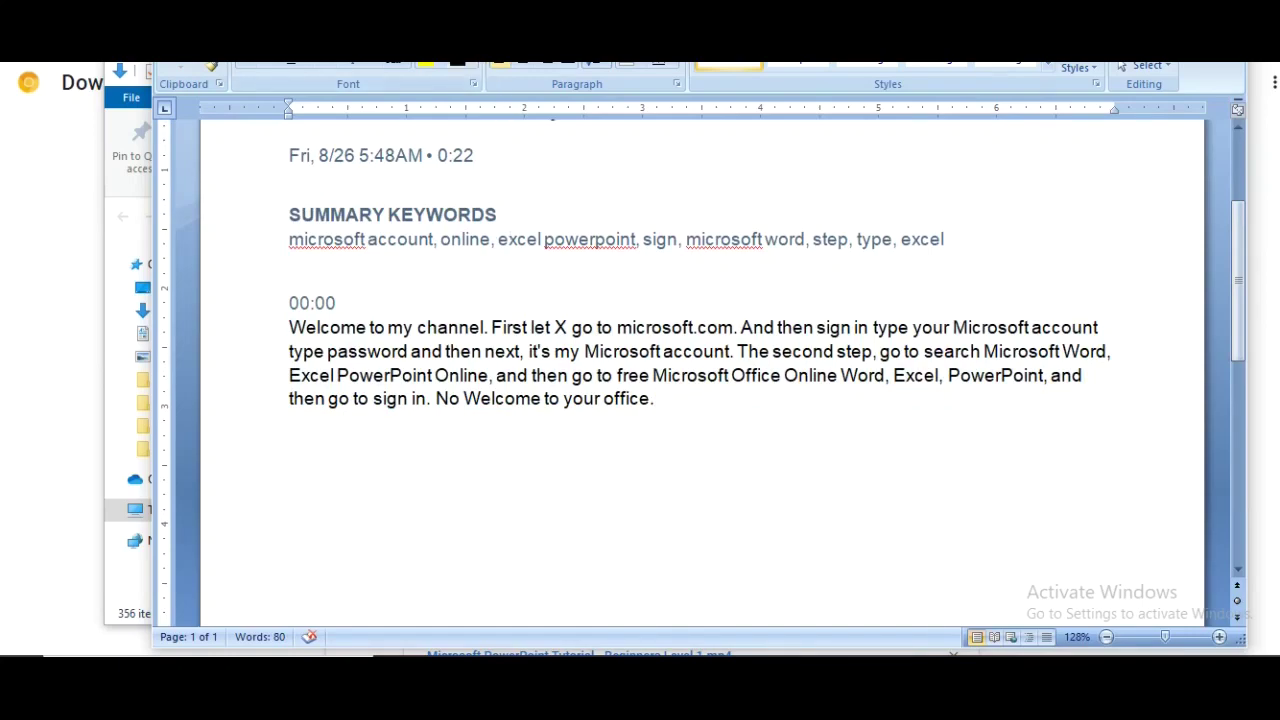
pyautogui.moveTo(655, 398); pyautogui.dragTo(273, 335)
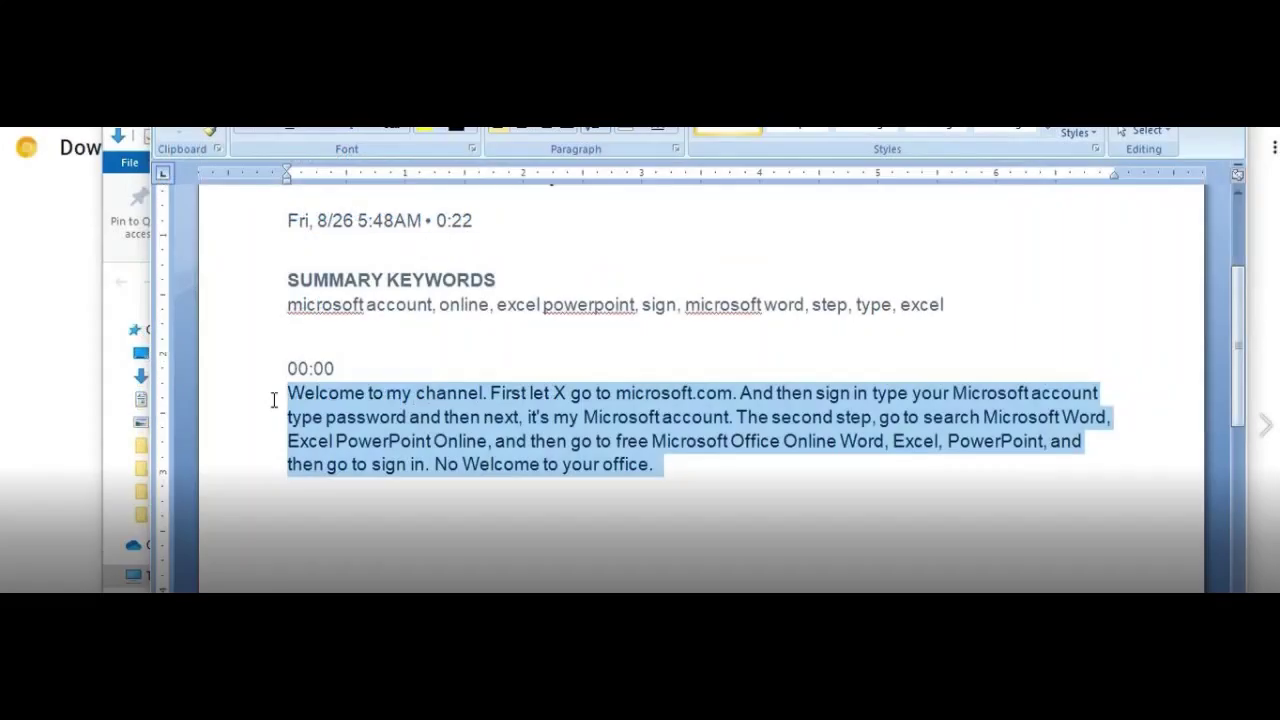